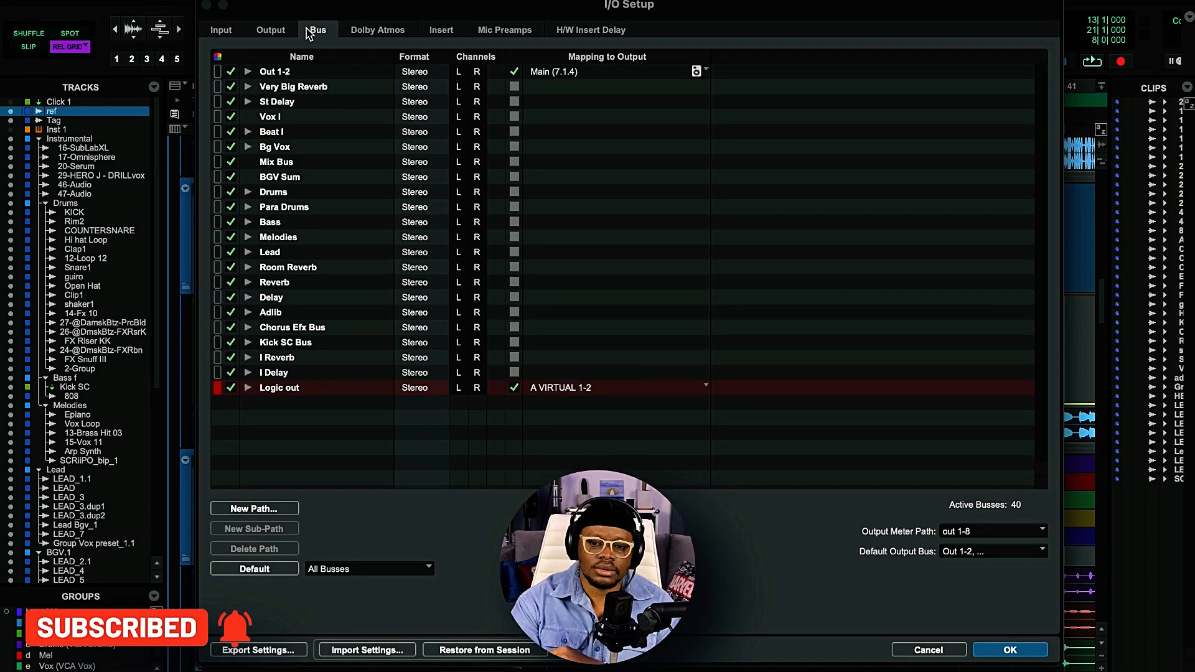
Step: Create a new mono bus path named "SC k" and accept the I/O setup
click(258, 509)
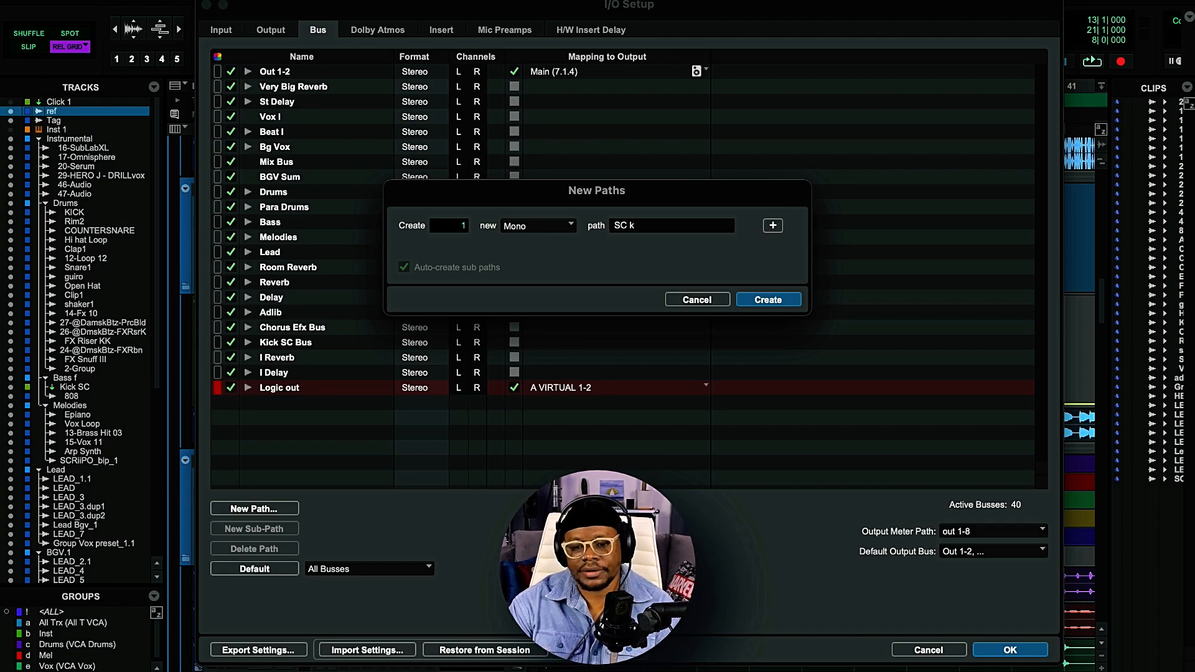
key(Return)
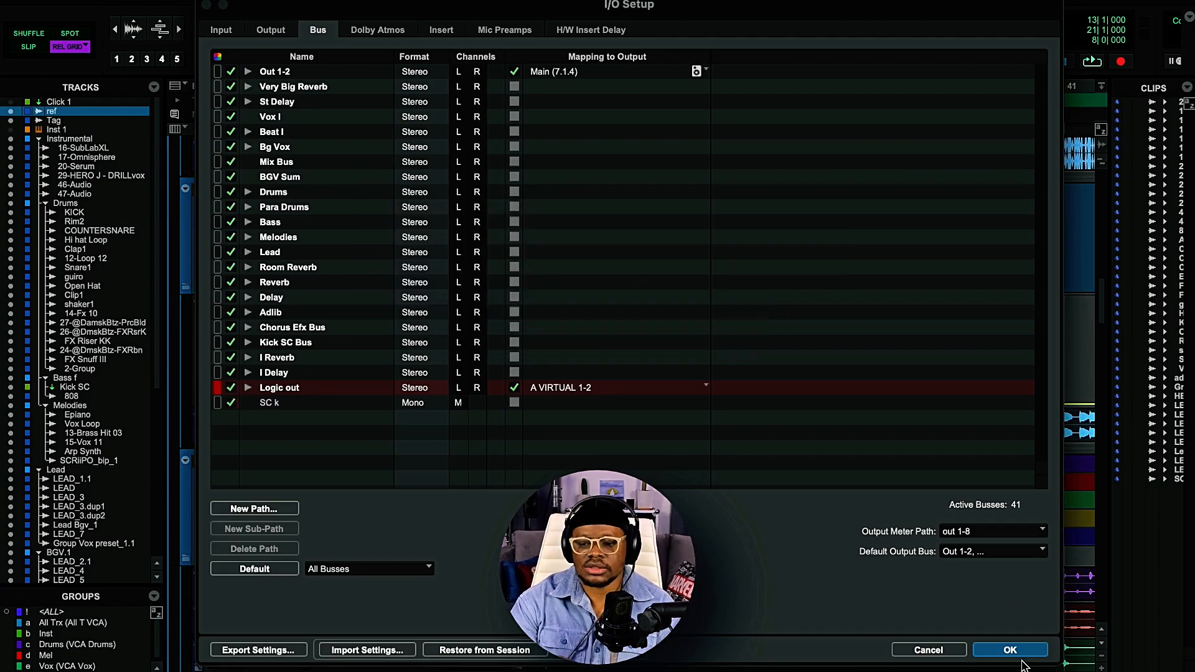
key(Return)
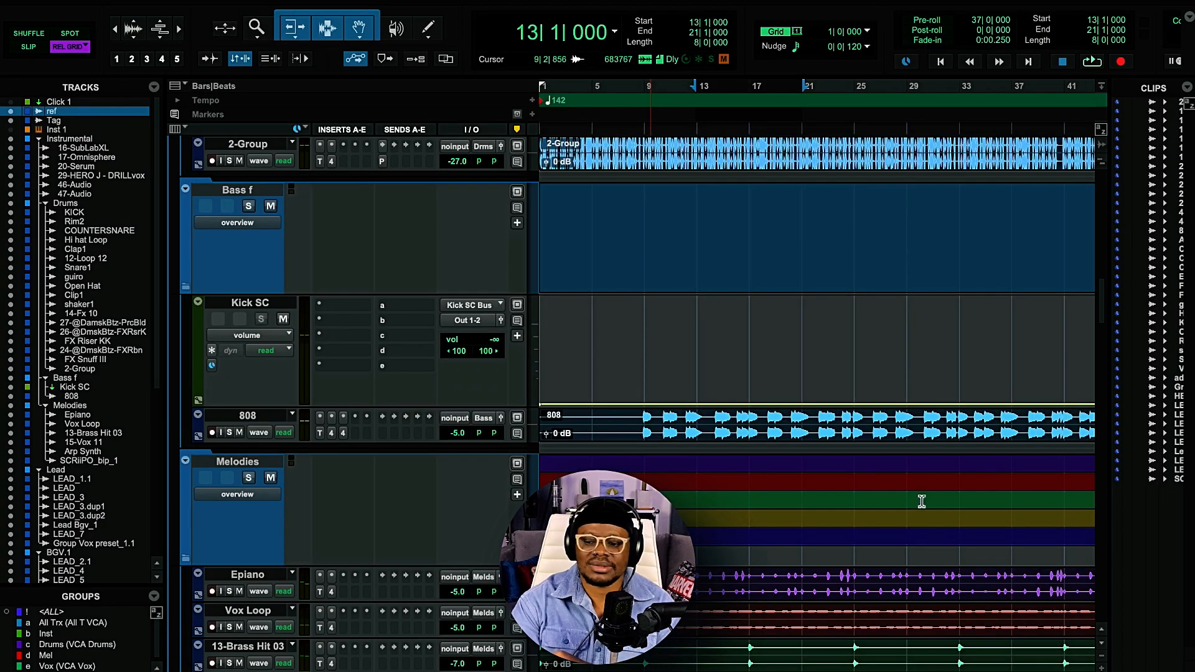
Step: Add a send on the KICK track in slot c, routed to the SC k bus
scroll(709, 432, up, 3)
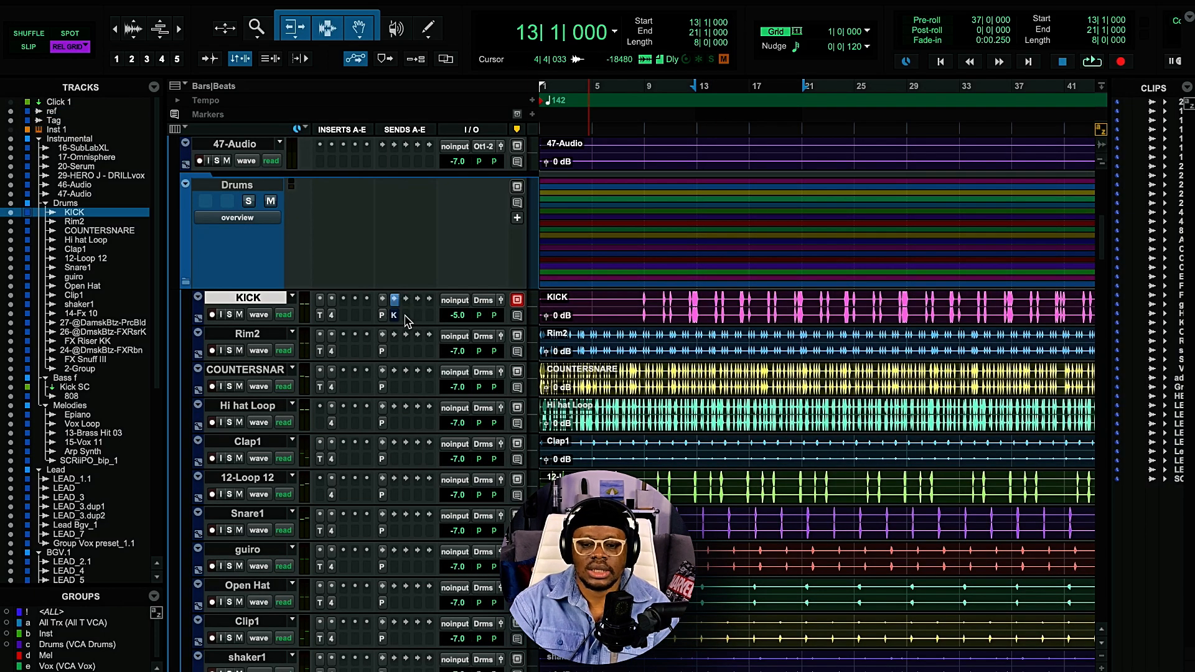
click(406, 320)
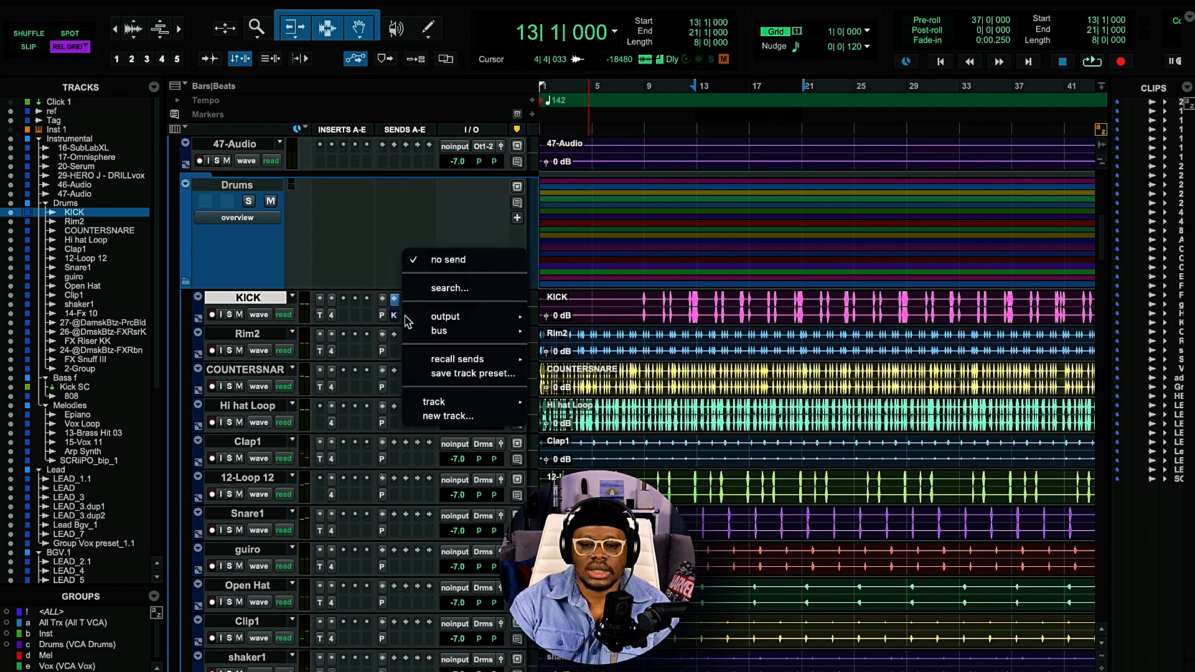
mouse_move(439, 331)
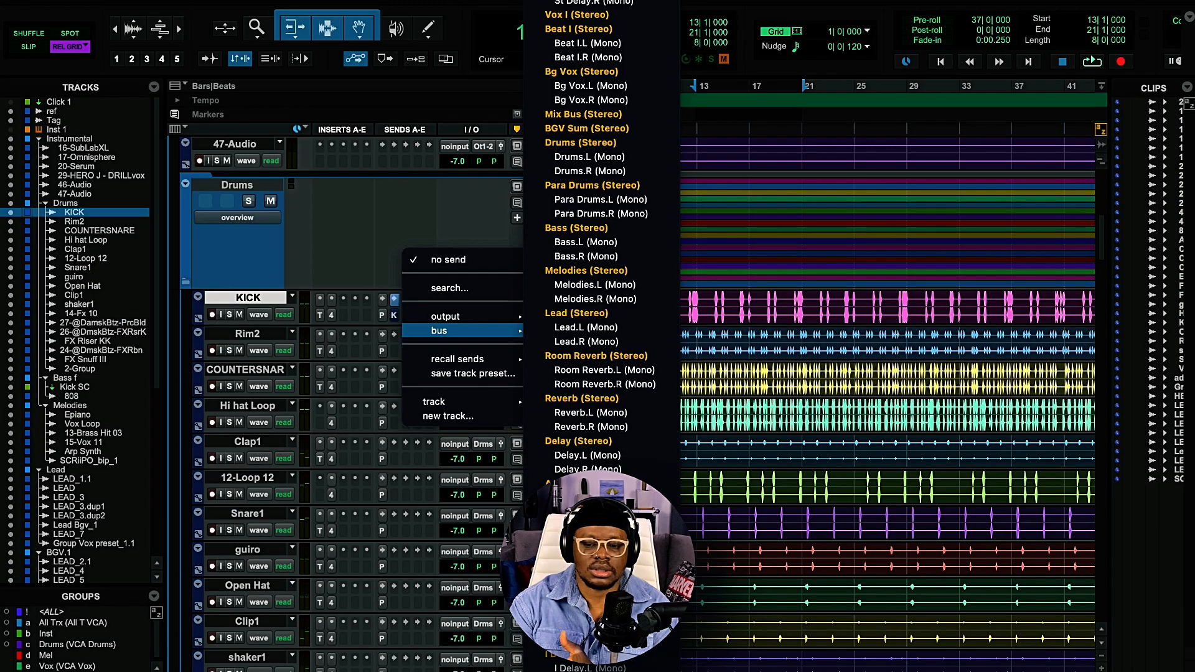
click(594, 661)
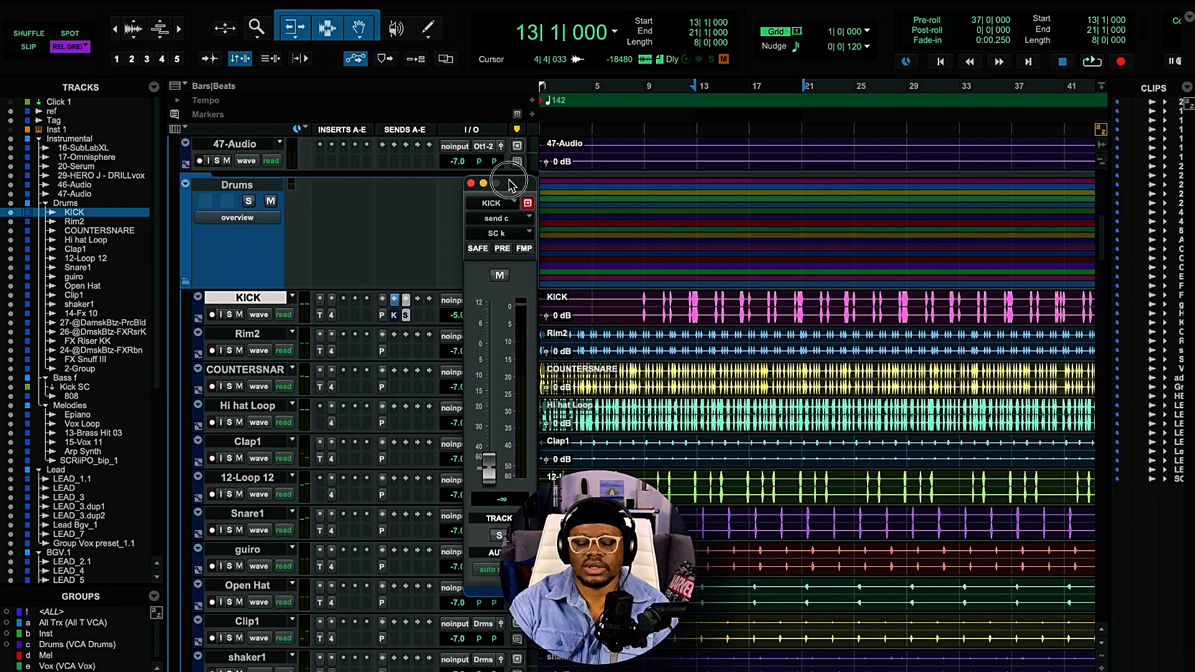
Step: Reset the KICK track's SC k send to unity gain and make it pre-fader
drag(509, 183, 577, 166)
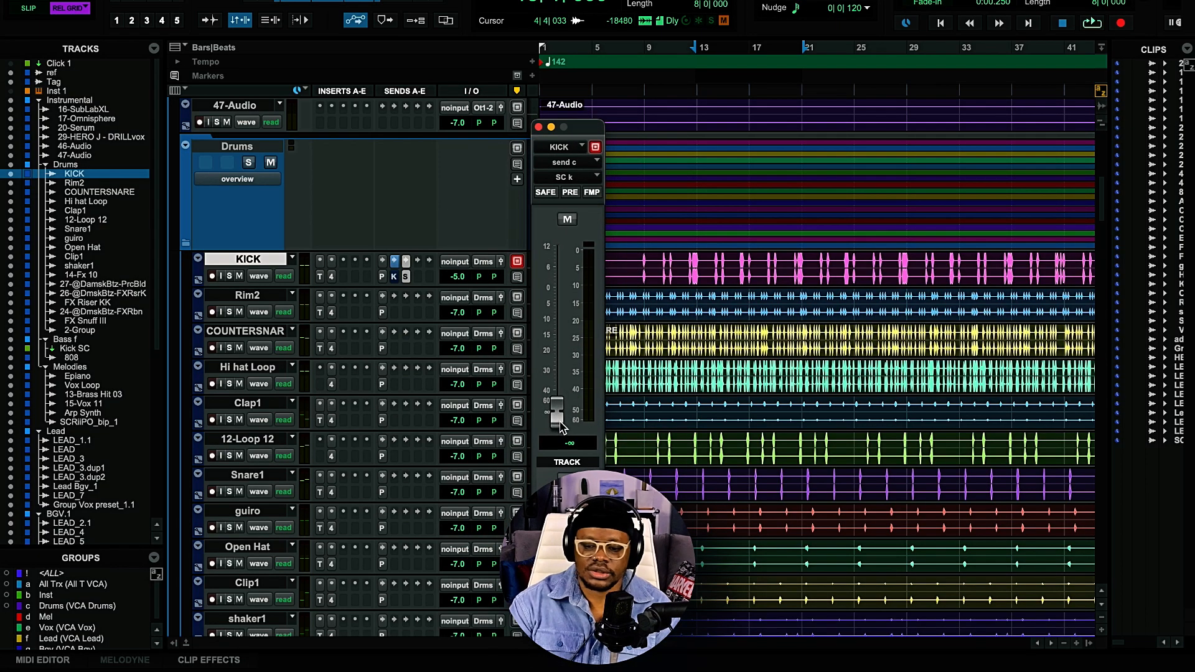
alt+click(559, 424)
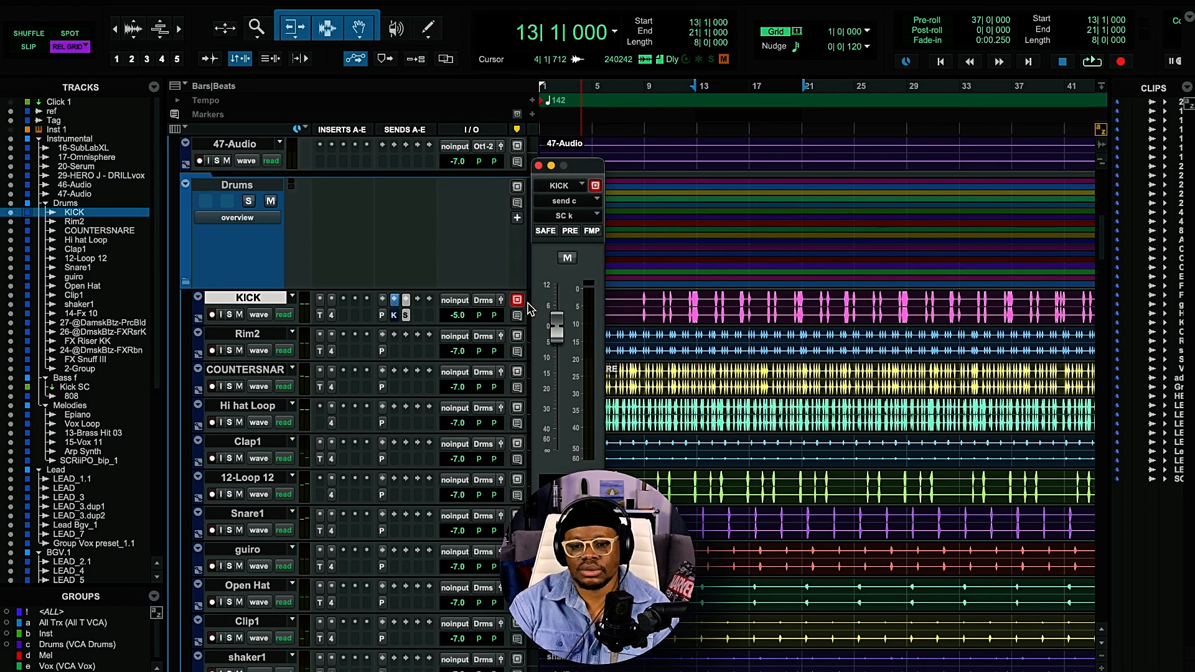
click(570, 231)
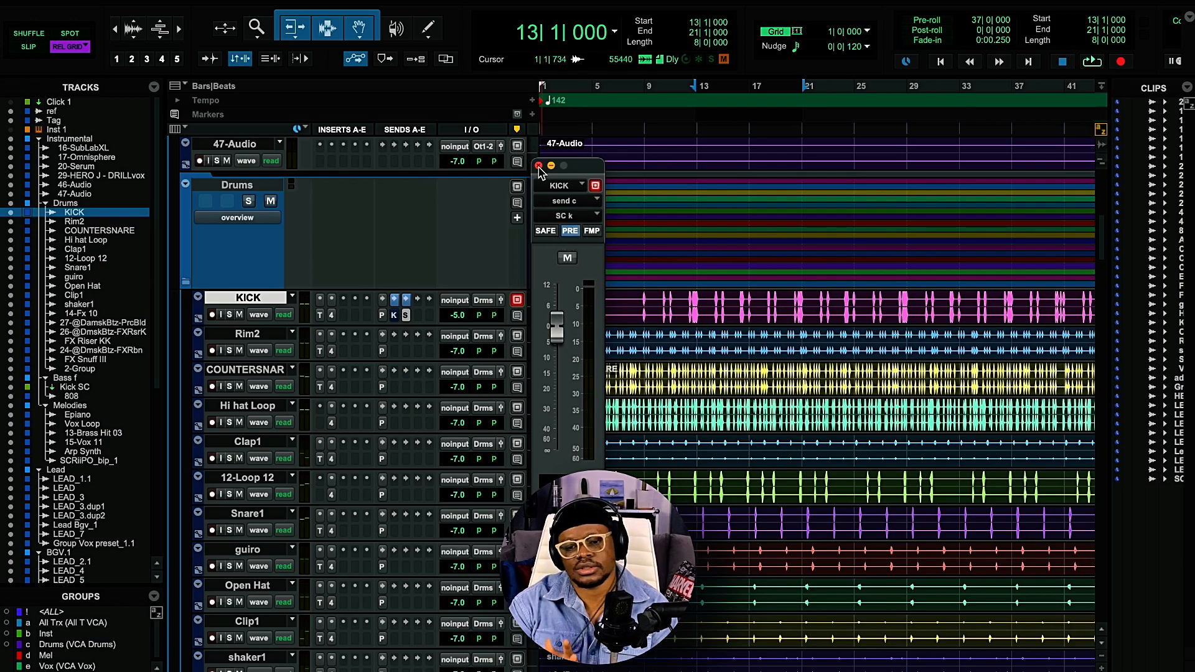
click(538, 166)
Step: Insert the stereo Neutron 4 Compressor in the fourth insert slot of the 808 track
scroll(486, 373, down, 5)
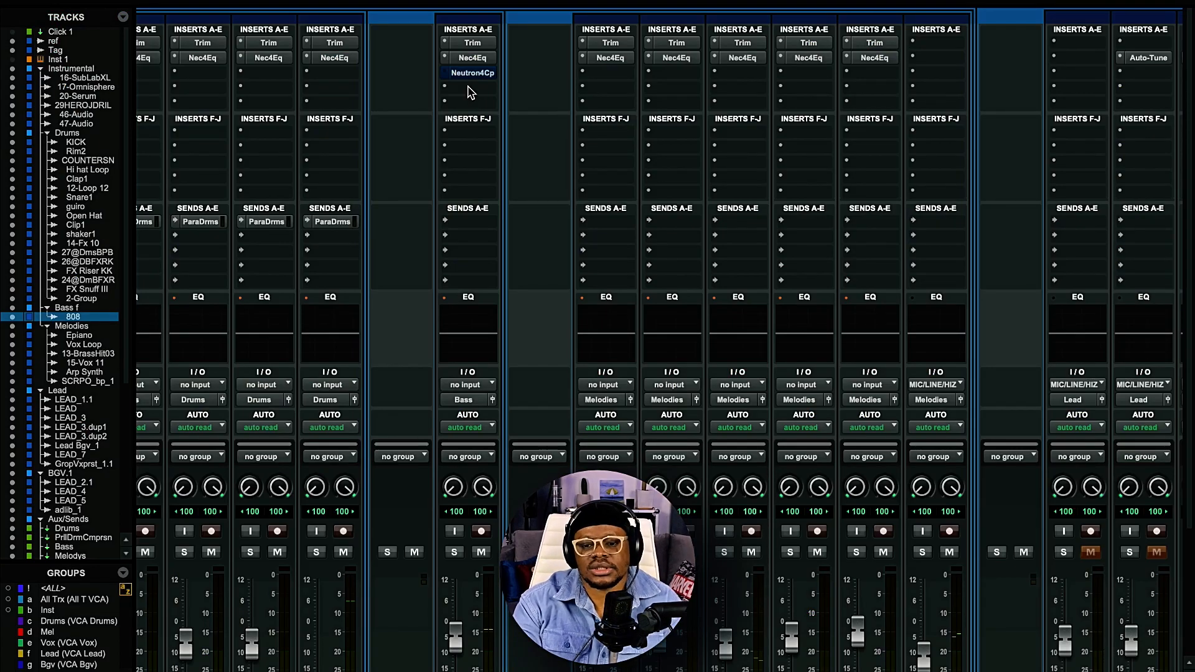
click(469, 92)
mouse_move(470, 92)
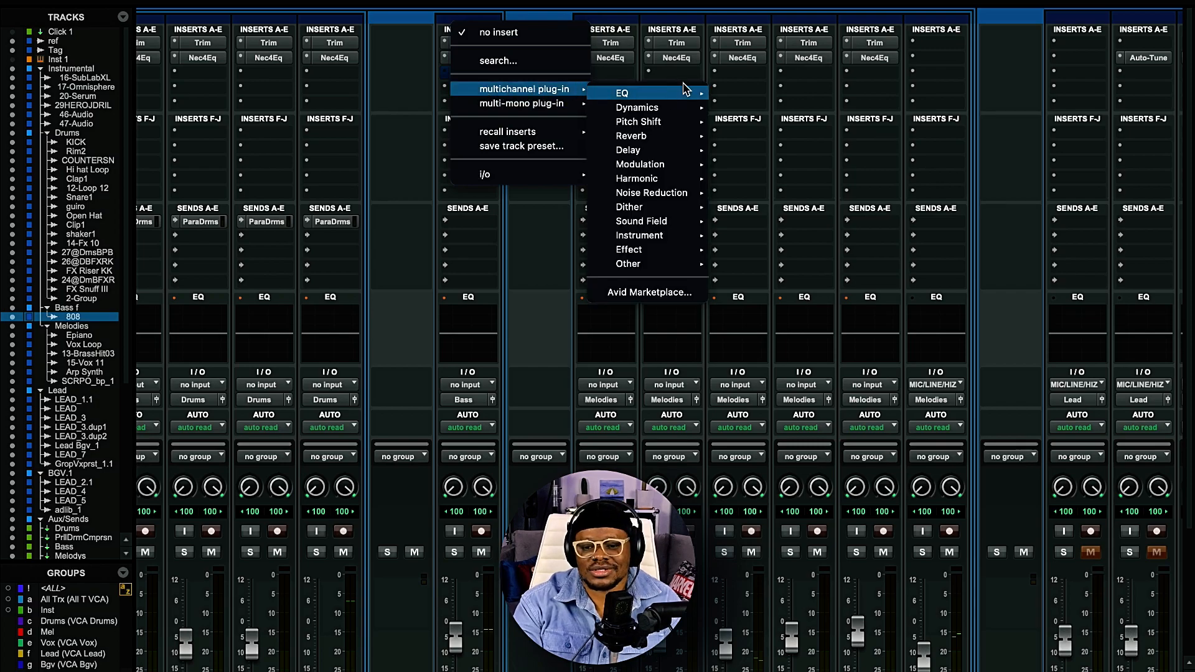
mouse_move(646, 99)
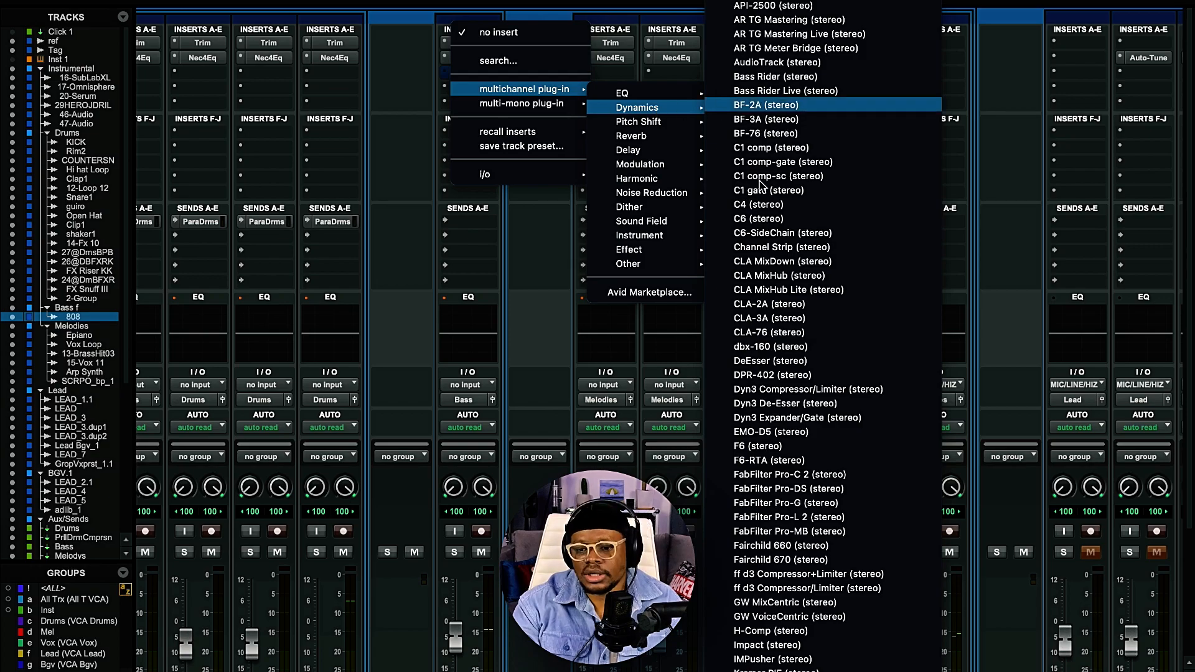
scroll(754, 567, down, 8)
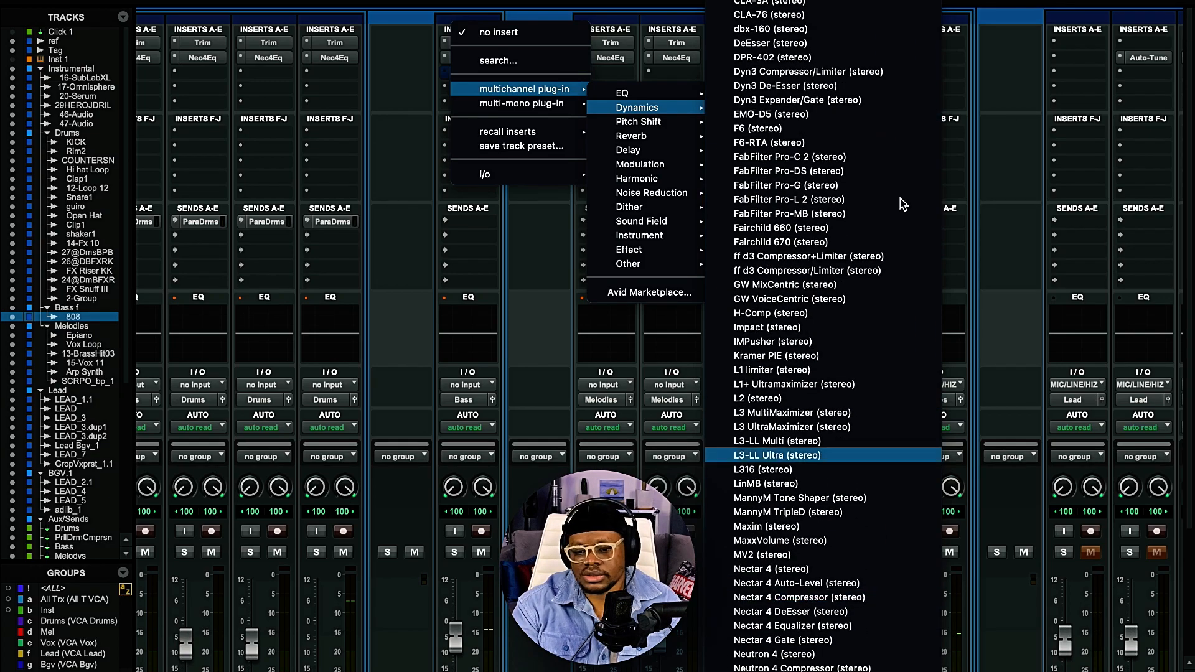
scroll(803, 622, down, 1)
click(803, 635)
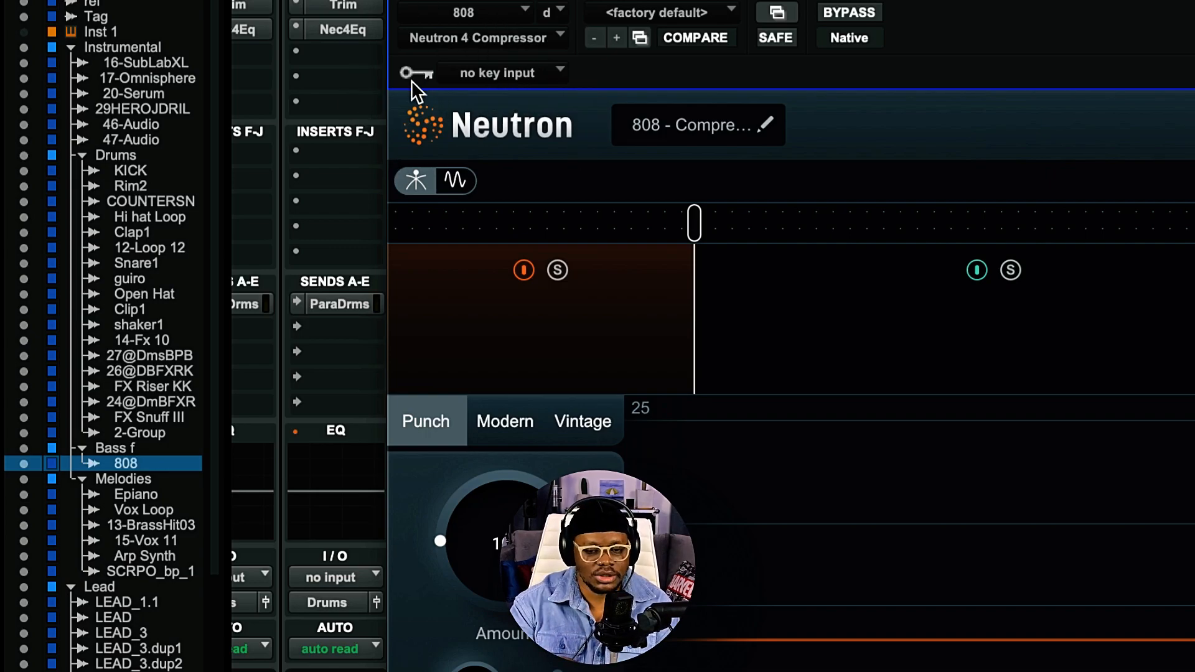
Step: Set the 808 compressor's key input to the SC k (Mono) bus
click(533, 77)
mouse_move(539, 89)
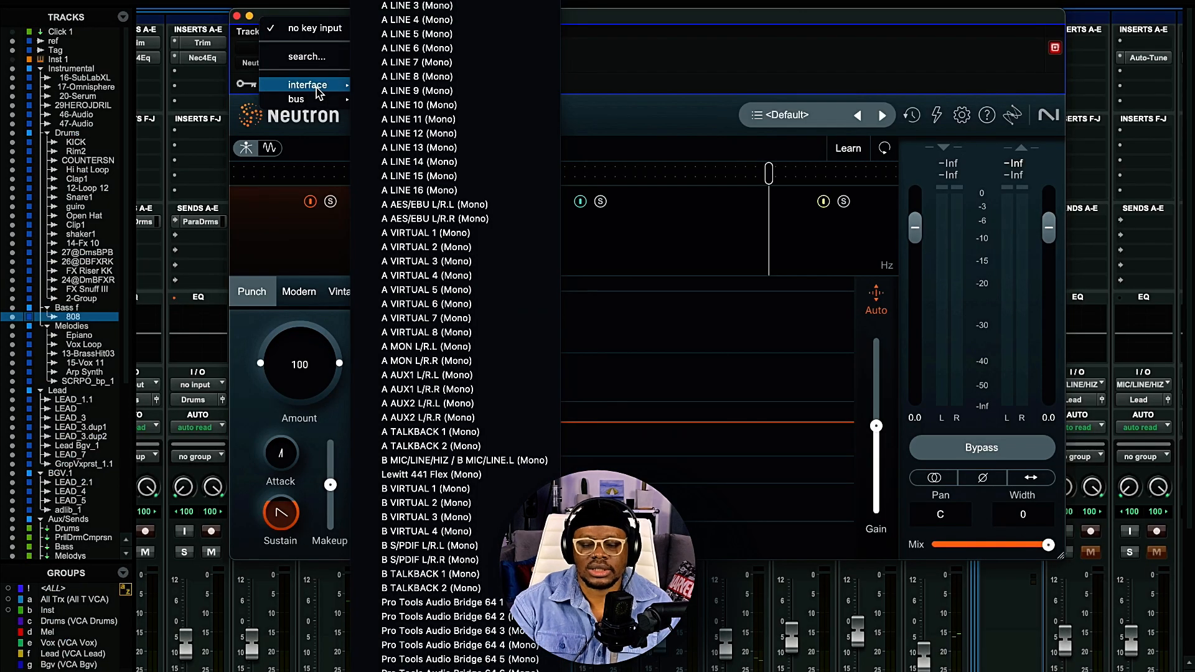
mouse_move(314, 99)
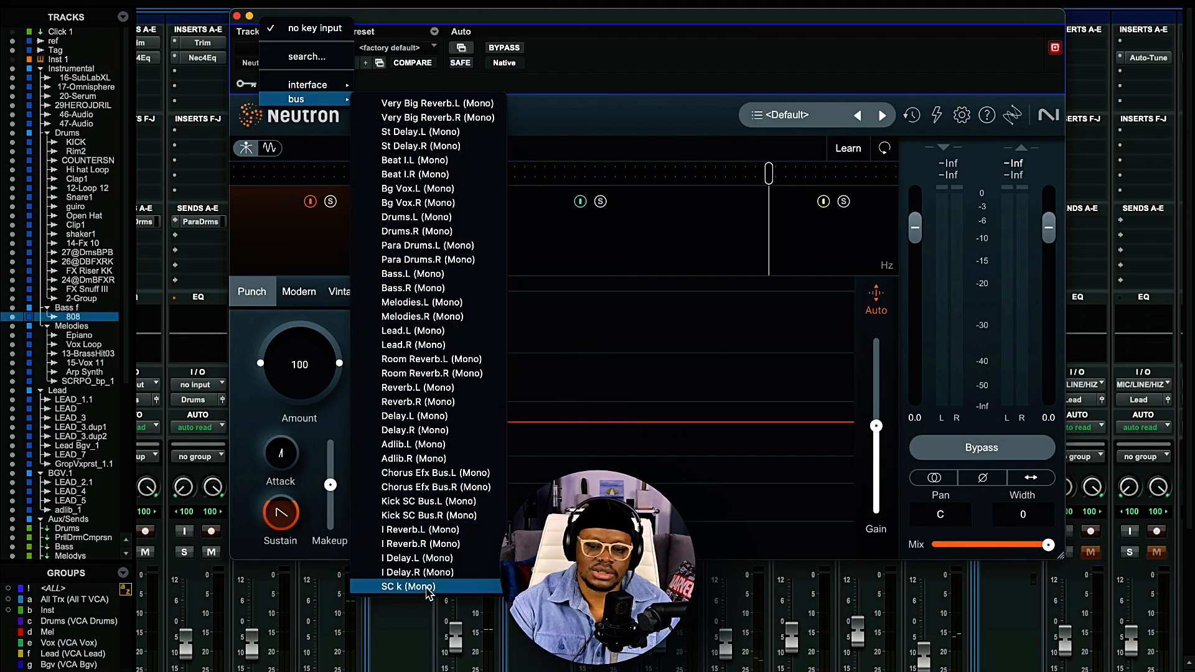
click(408, 586)
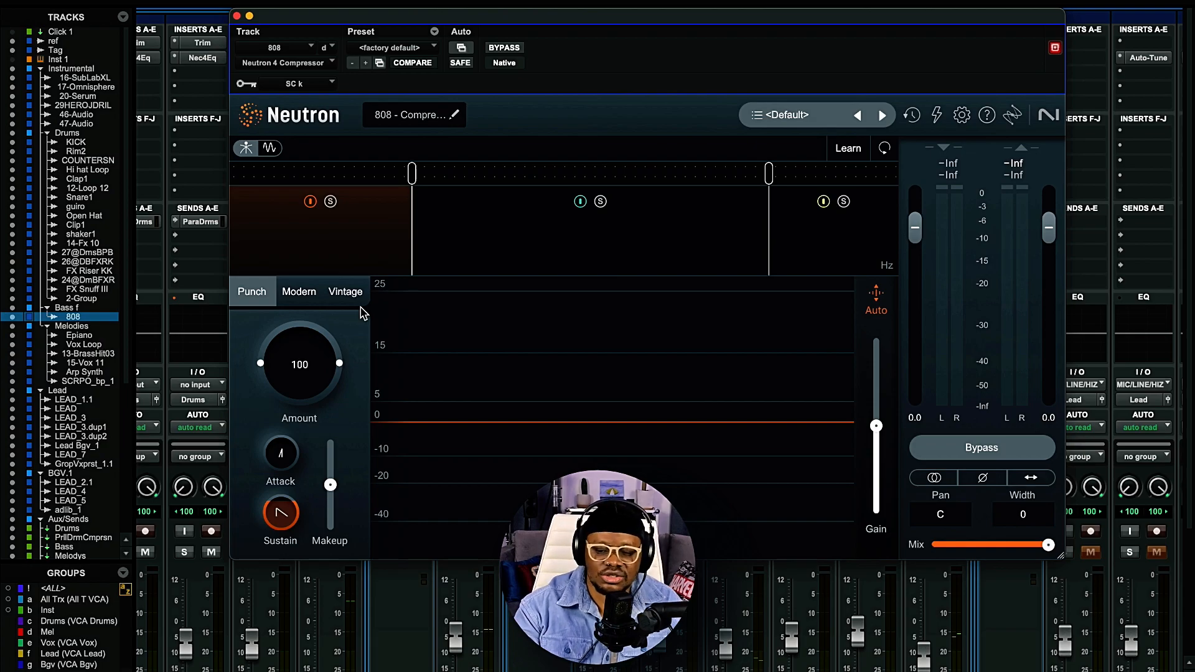
Step: Move the compressor's low crossover down to 80 Hz and switch the low band to Modern mode
drag(413, 176, 406, 176)
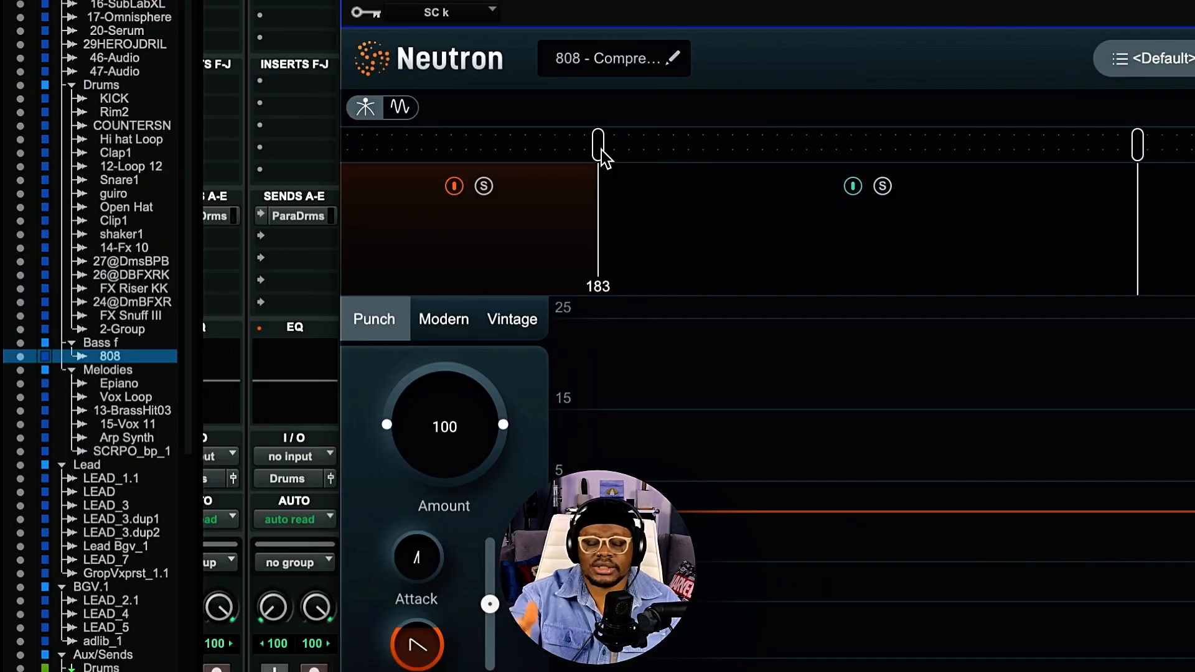
drag(602, 150, 493, 159)
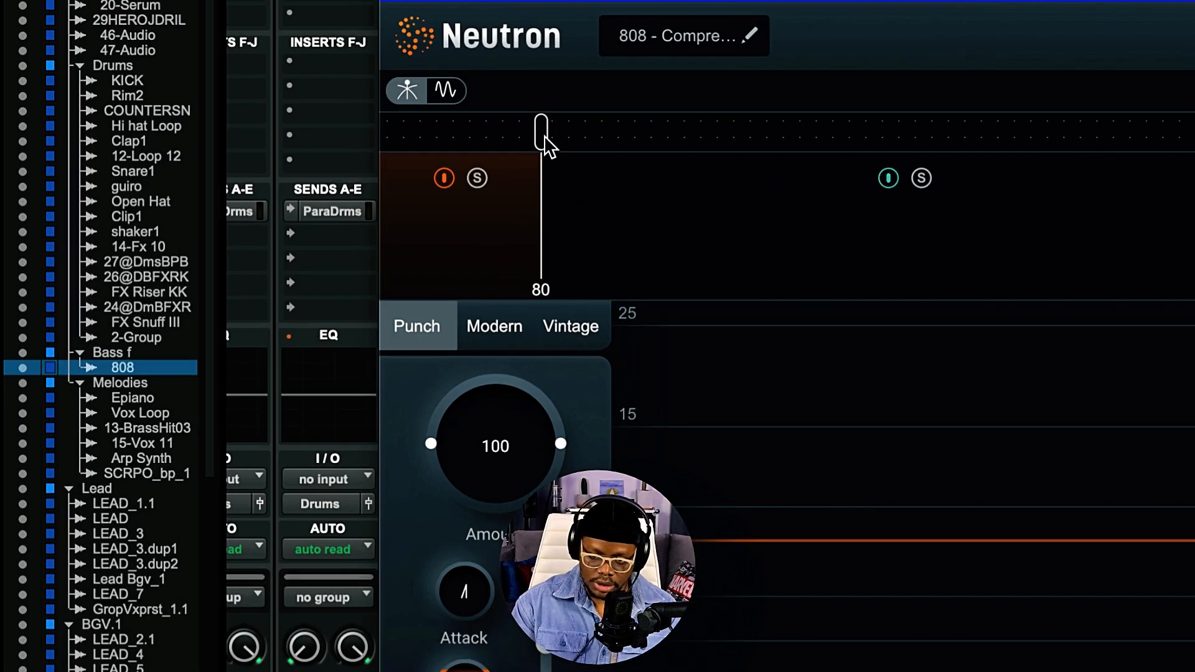
click(497, 330)
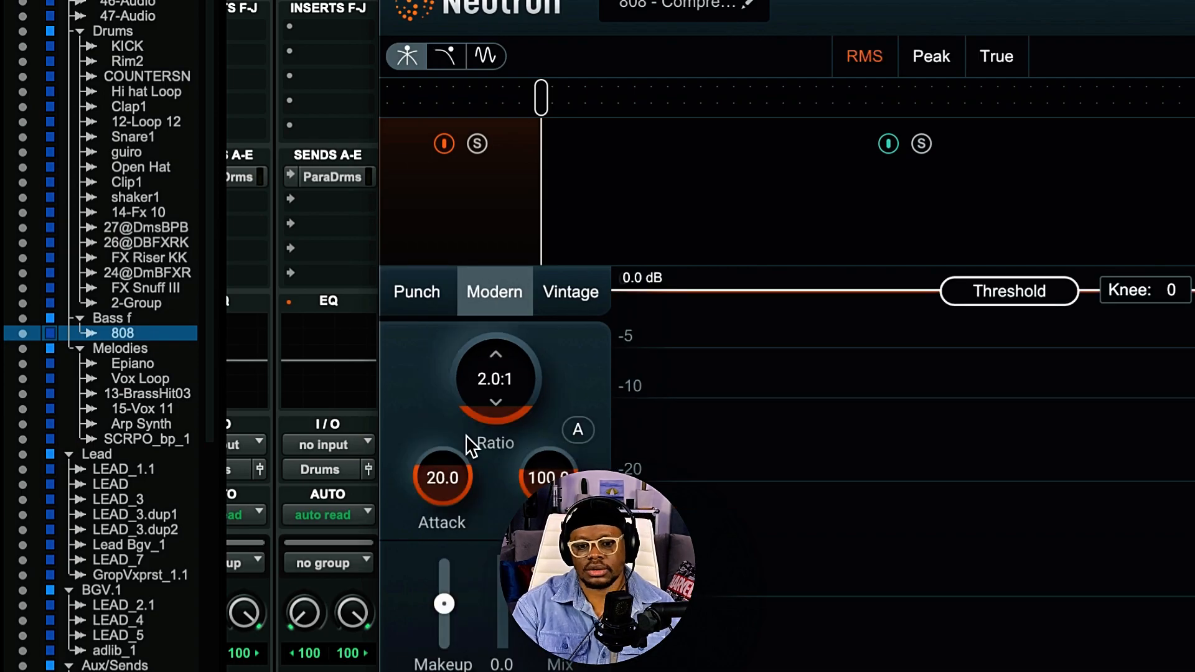
Step: Give the low band a 6:1 ratio, a 1 ms attack and a 10 ms release
click(495, 378)
text(6)
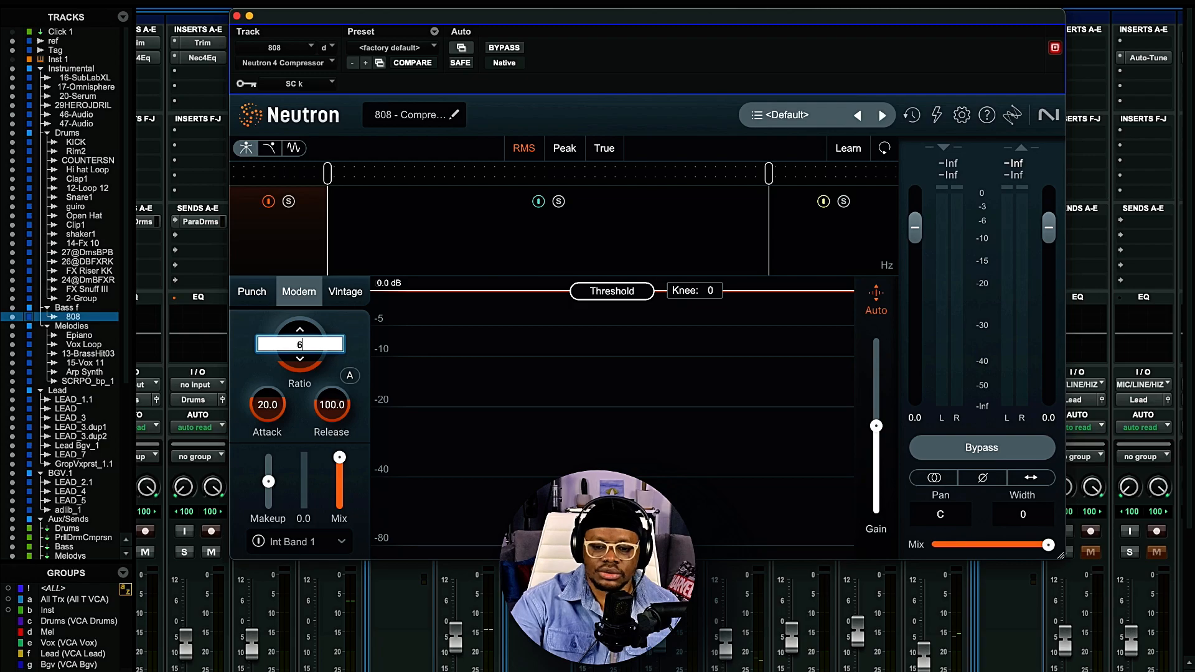
key(Return)
click(267, 405)
text(1)
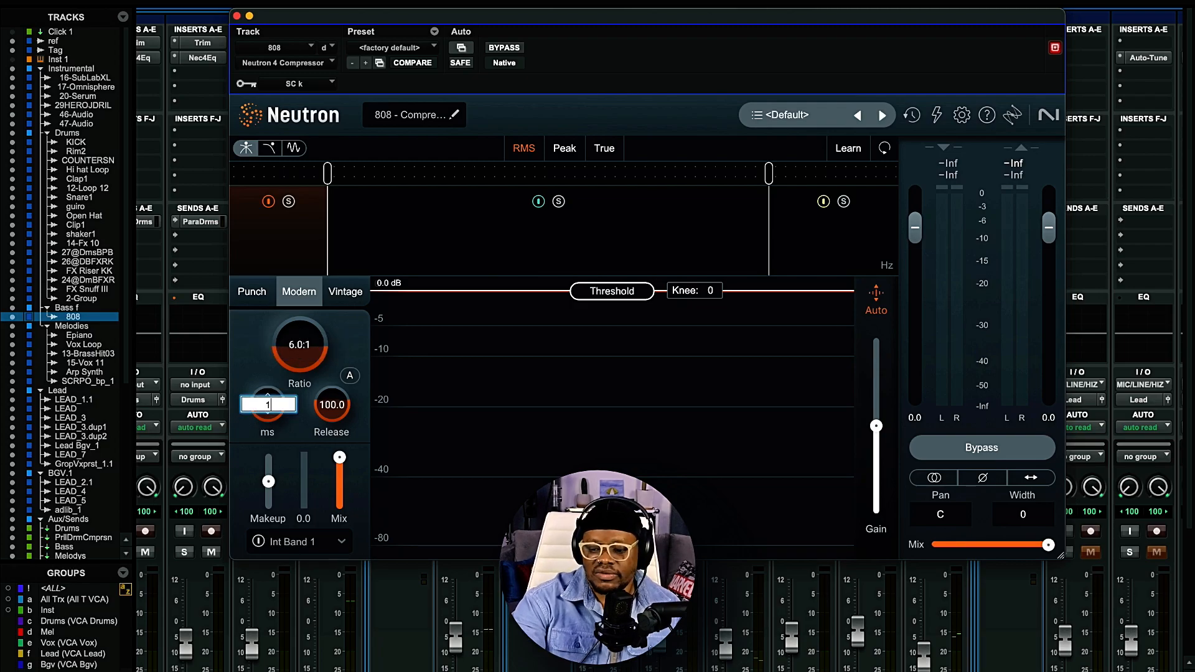
key(Return)
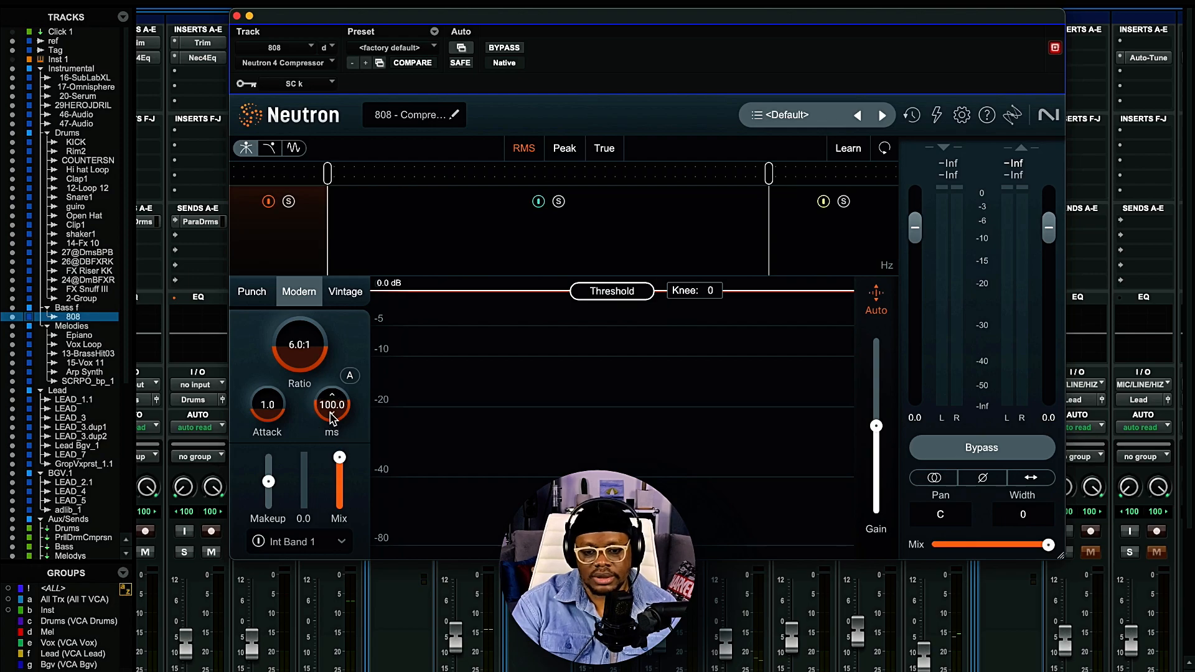
click(330, 413)
text(10)
key(Return)
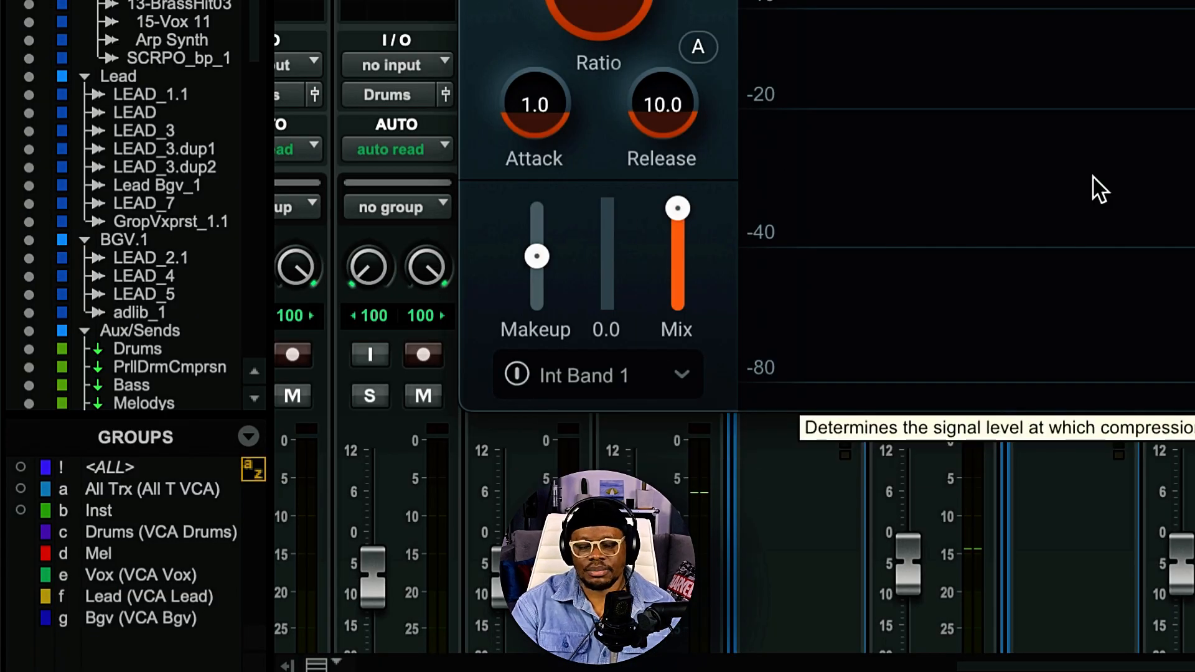
Step: Switch the low band's detector to the external sidechain and choose Ext Band 1 as its source
click(513, 382)
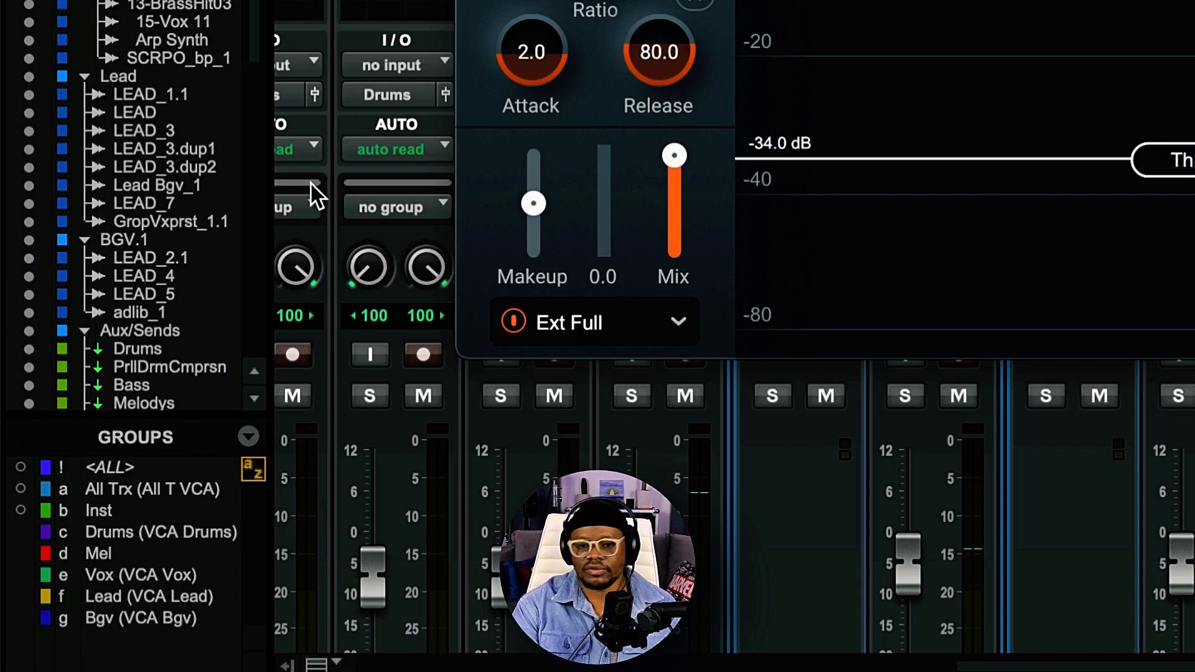
click(624, 328)
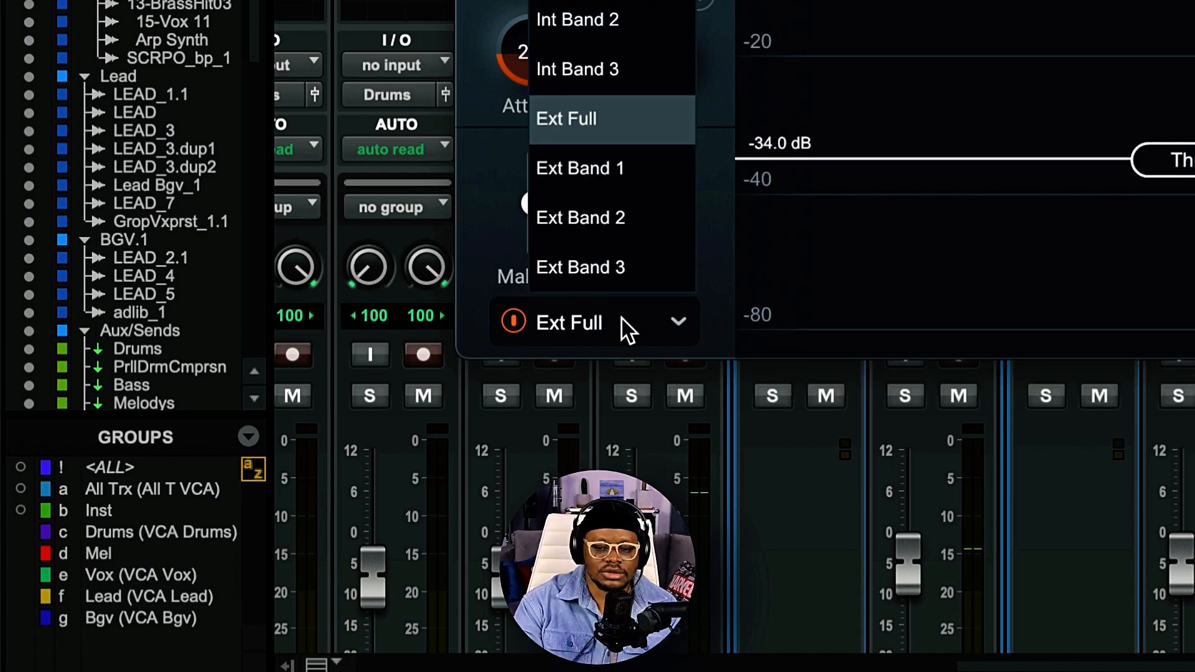
click(663, 169)
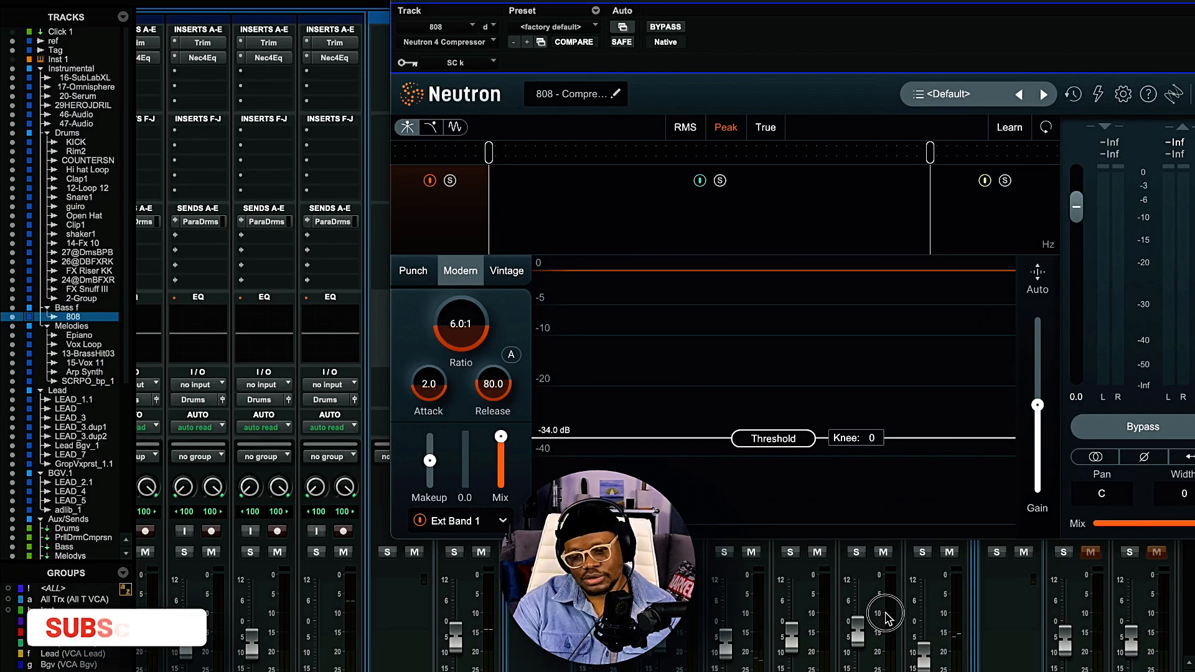
Step: Set the low band's threshold to -16.2 dB, with a 1 ms attack and a 10 ms release
drag(885, 613, 868, 523)
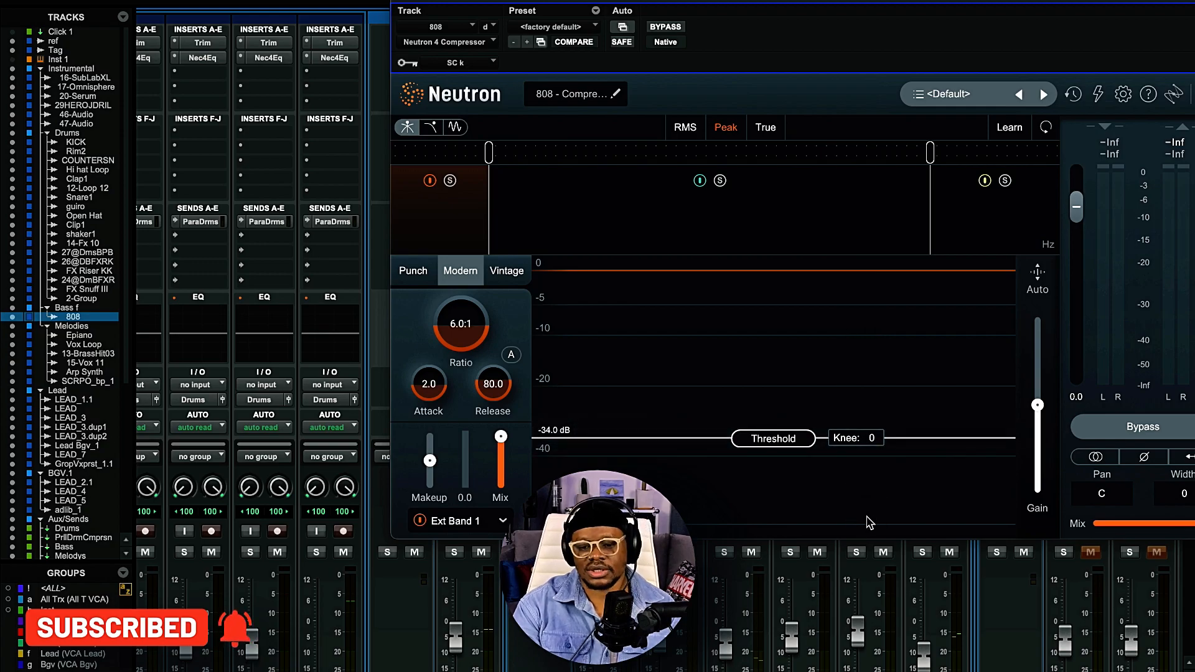
drag(775, 438, 774, 367)
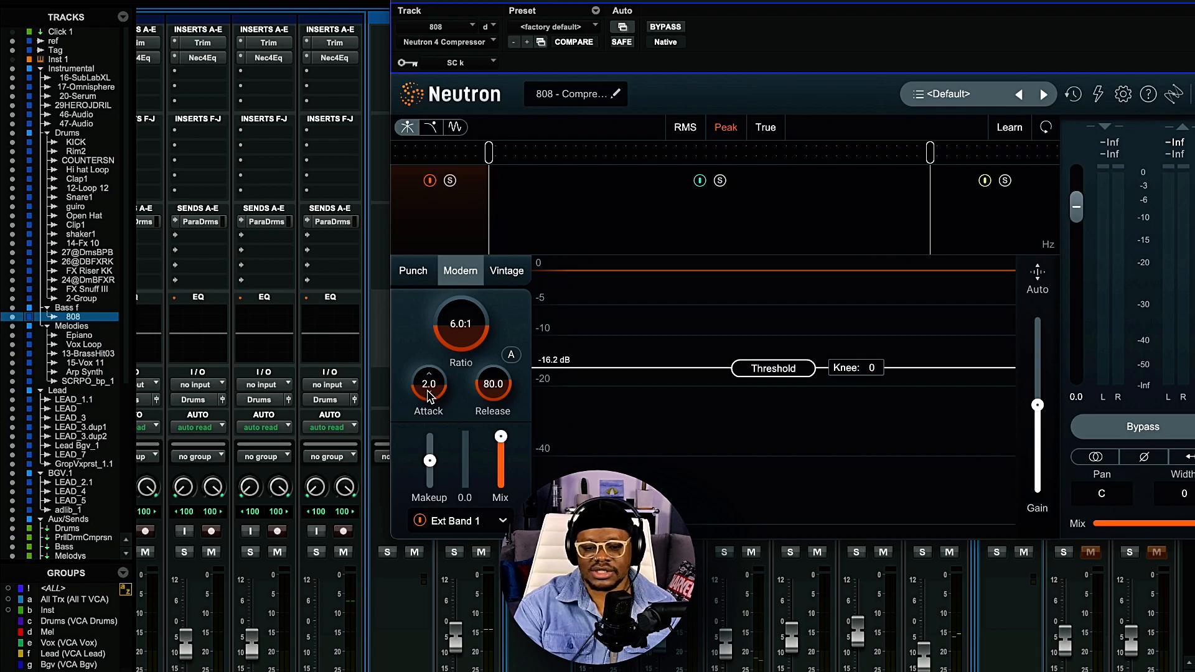
double_click(429, 386)
text(1)
key(Return)
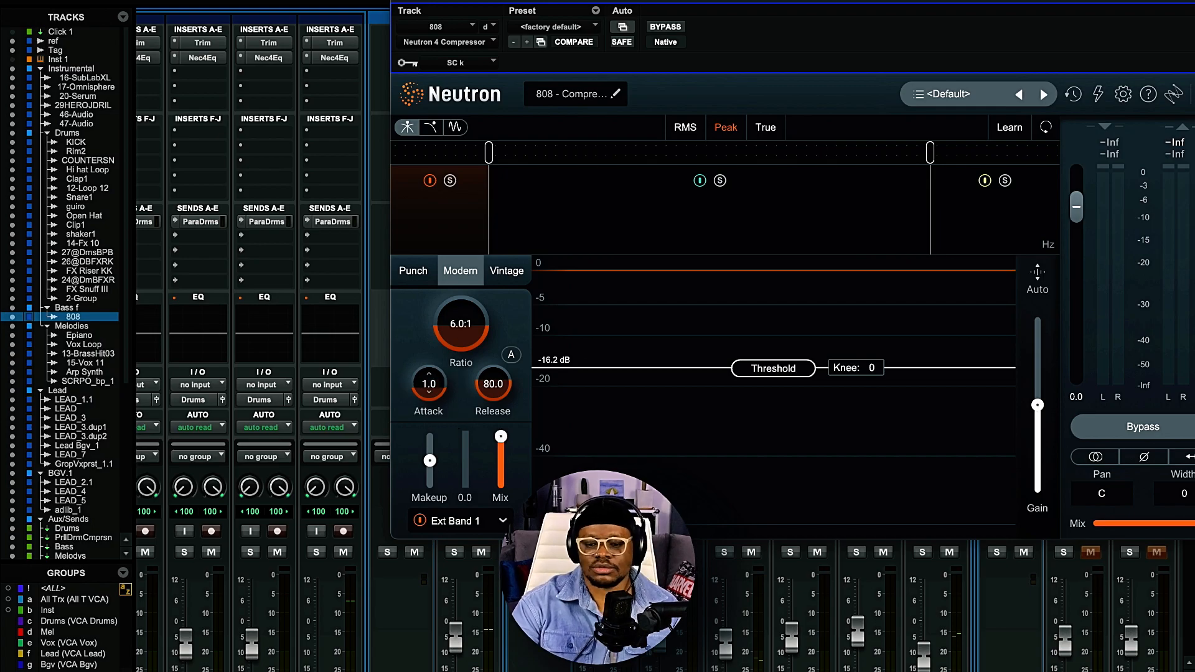
double_click(493, 385)
text(10)
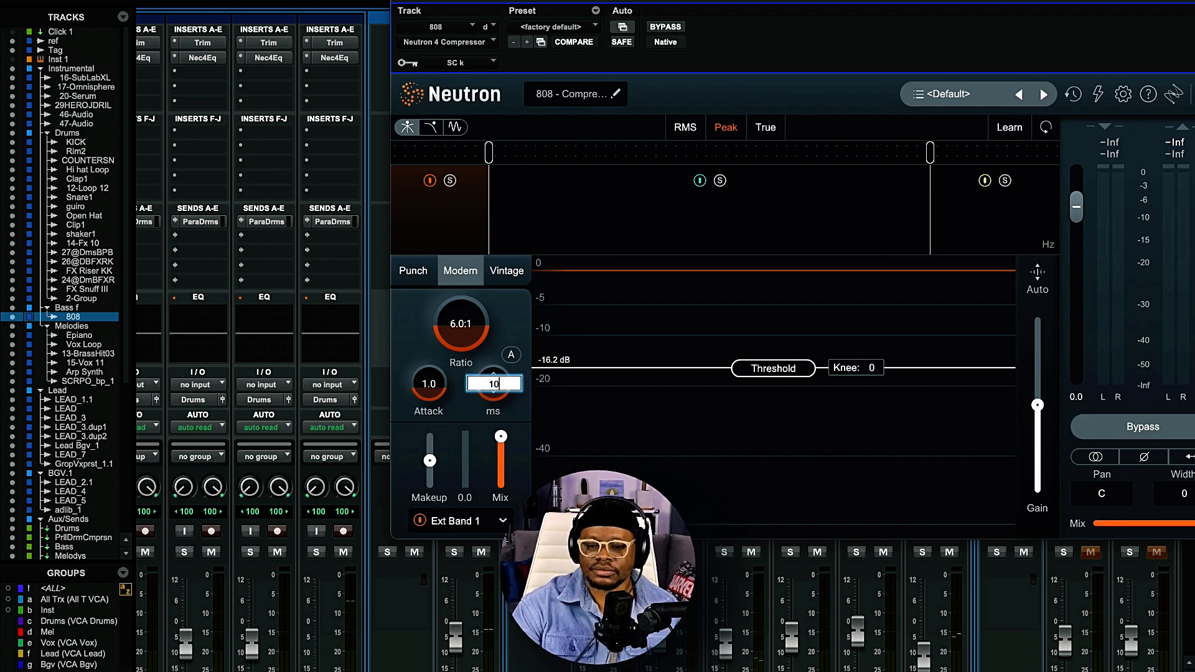
key(Return)
Step: Play the session and lower the low band's threshold to -27.8 dB
key(space)
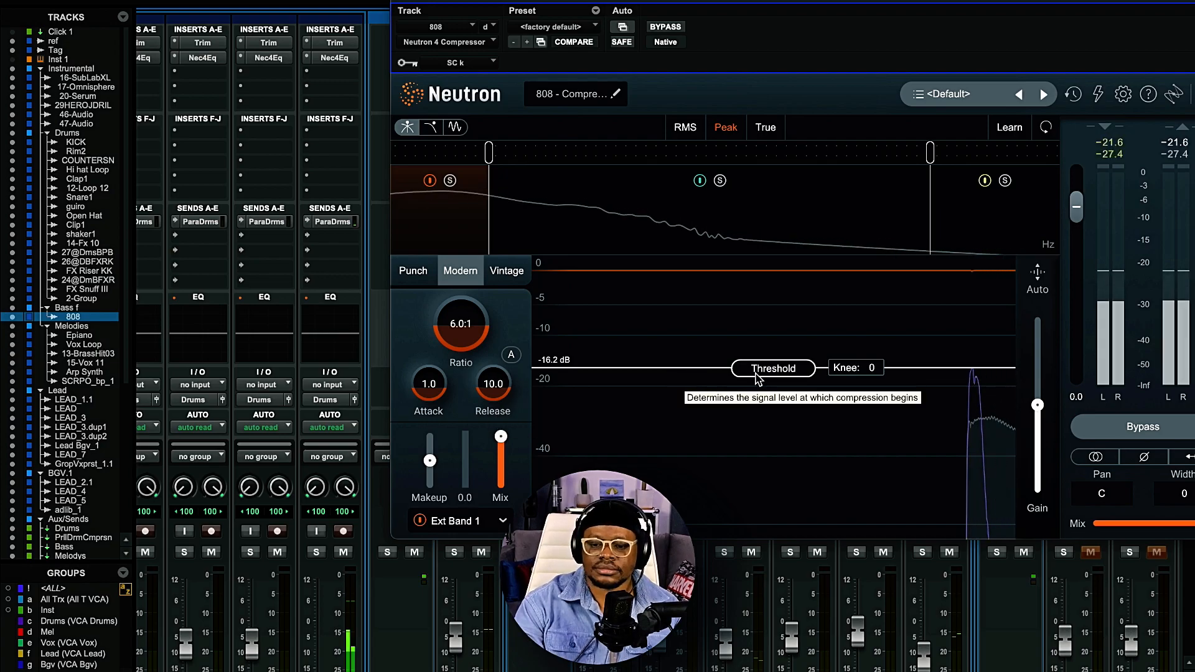
drag(774, 378, 771, 410)
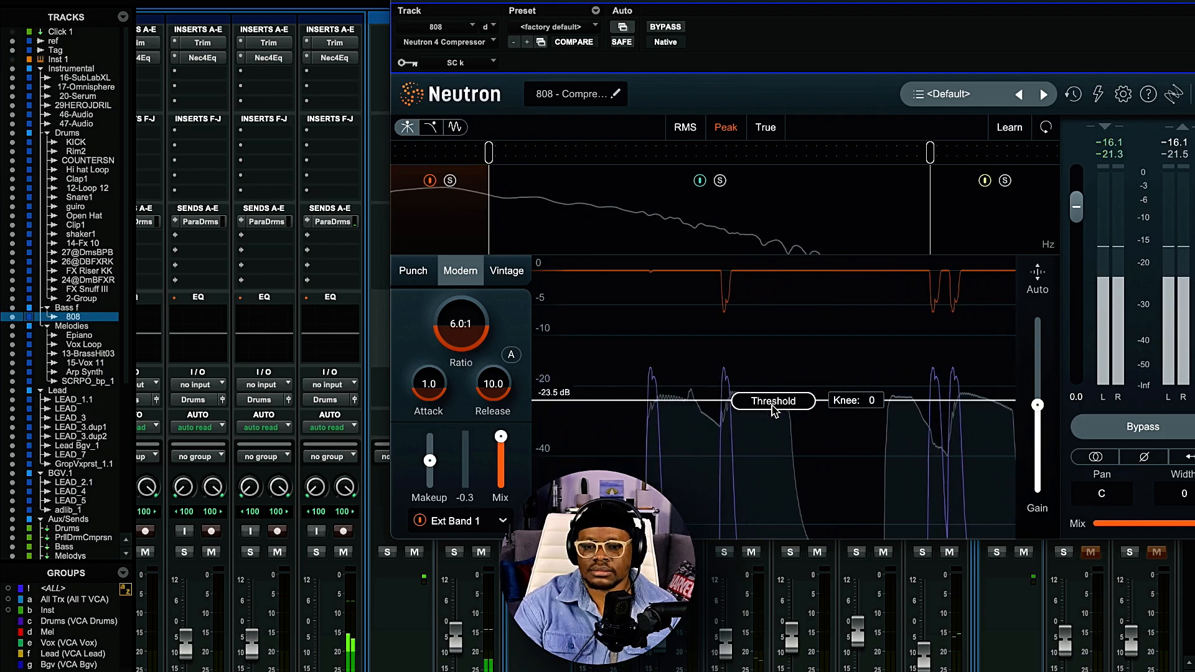
drag(774, 412, 774, 429)
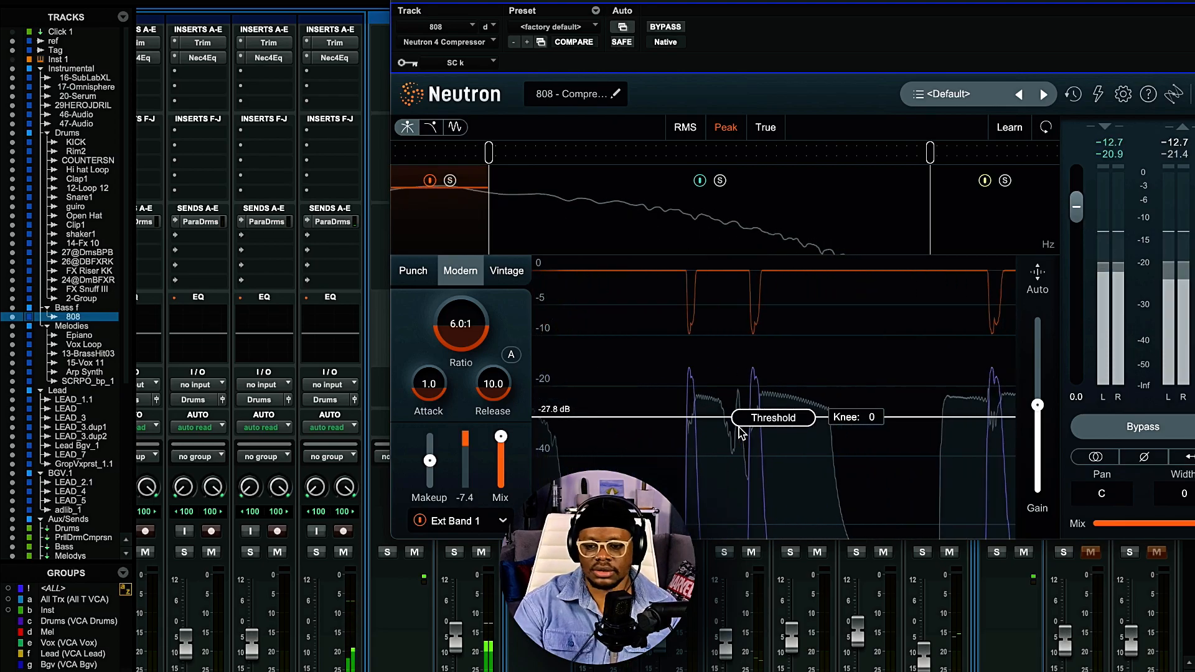
Step: Try a much lower threshold during playback to exaggerate the ducking, and bring it back to -27.8 dB
drag(739, 428, 755, 508)
key(space)
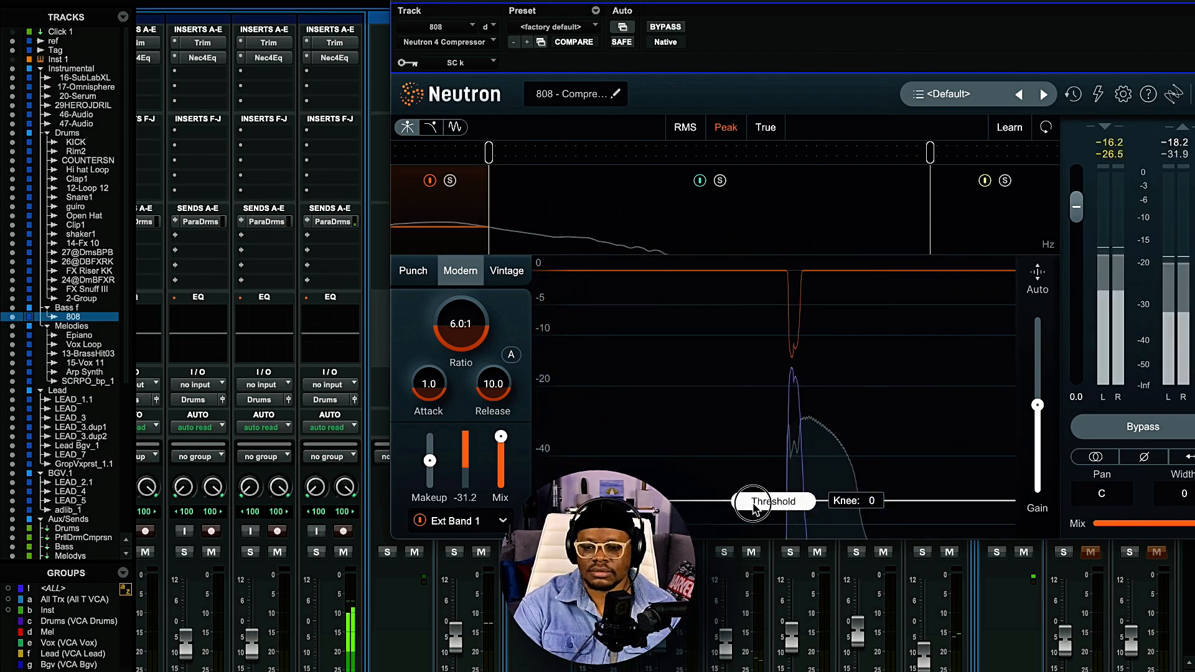
drag(754, 501, 740, 421)
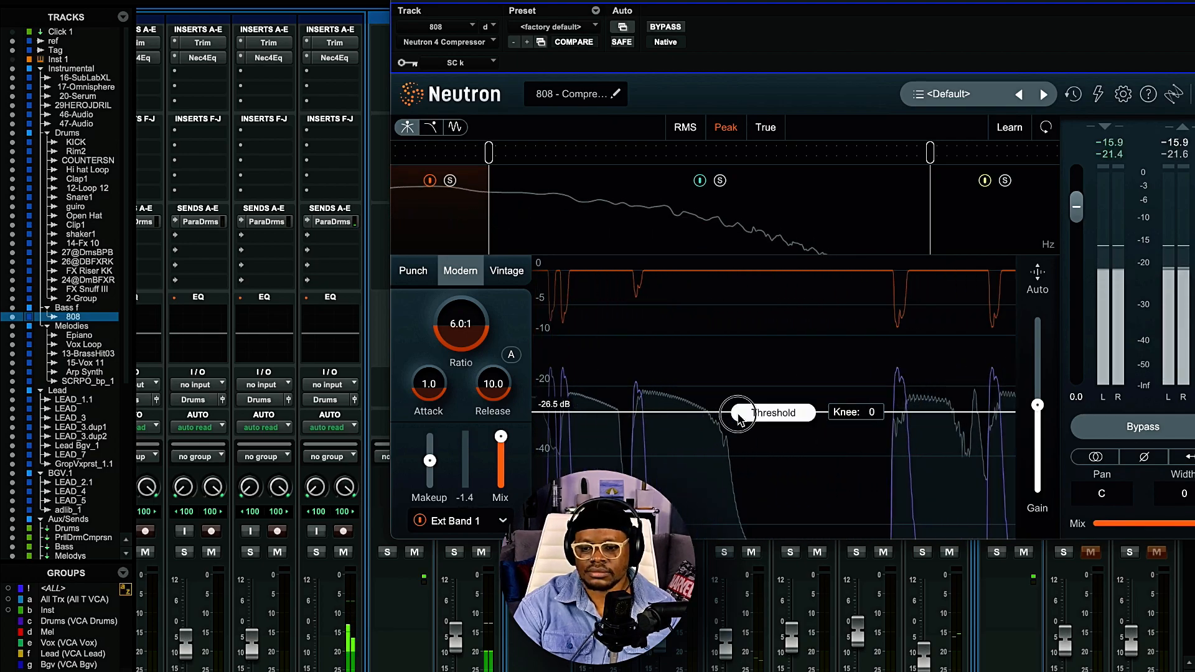
drag(738, 415, 738, 419)
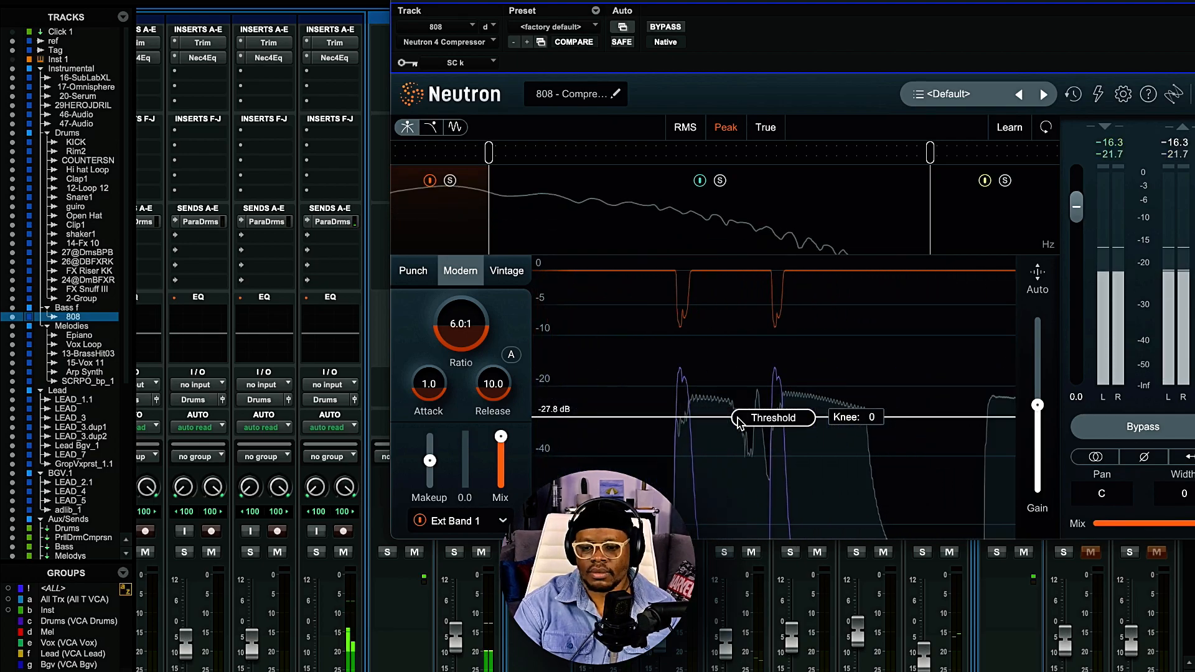